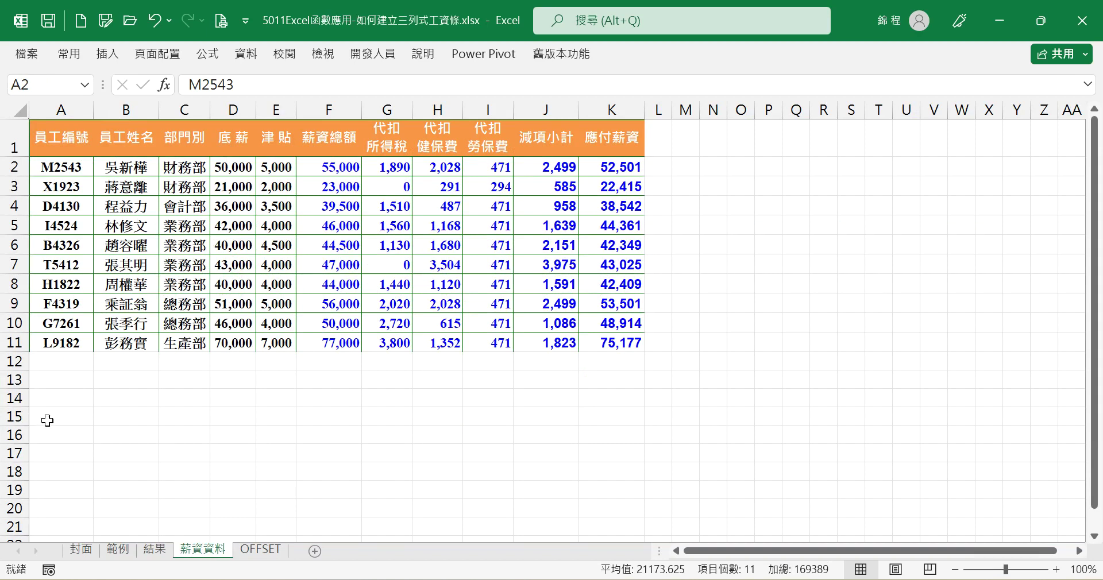
In cell A1 of the 範例 sheet, start an INDEX formula that references the header range A1:K1 on the 薪資資料 sheet.
click(163, 550)
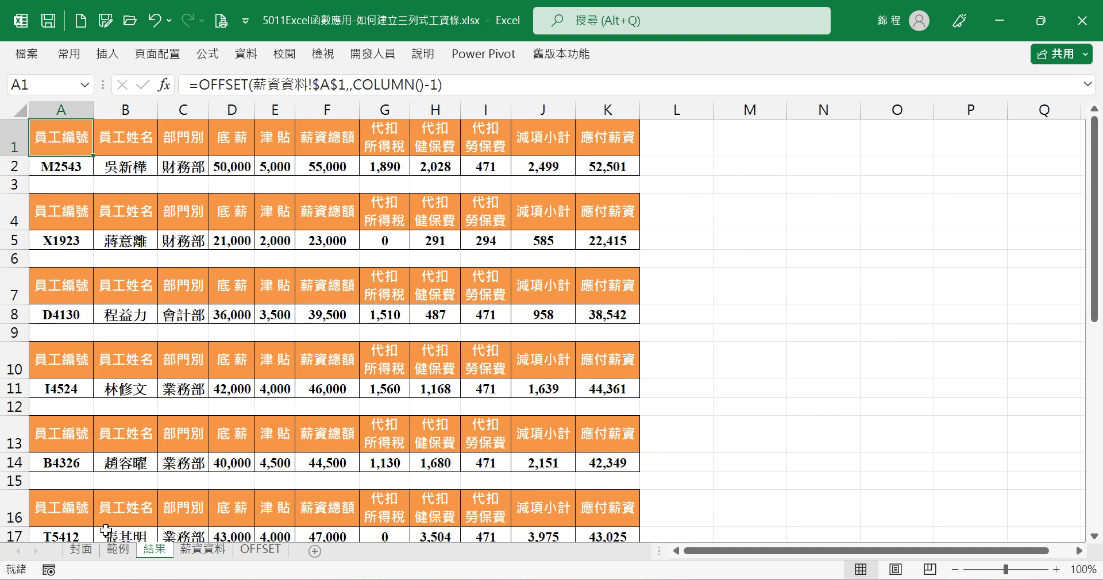
click(121, 553)
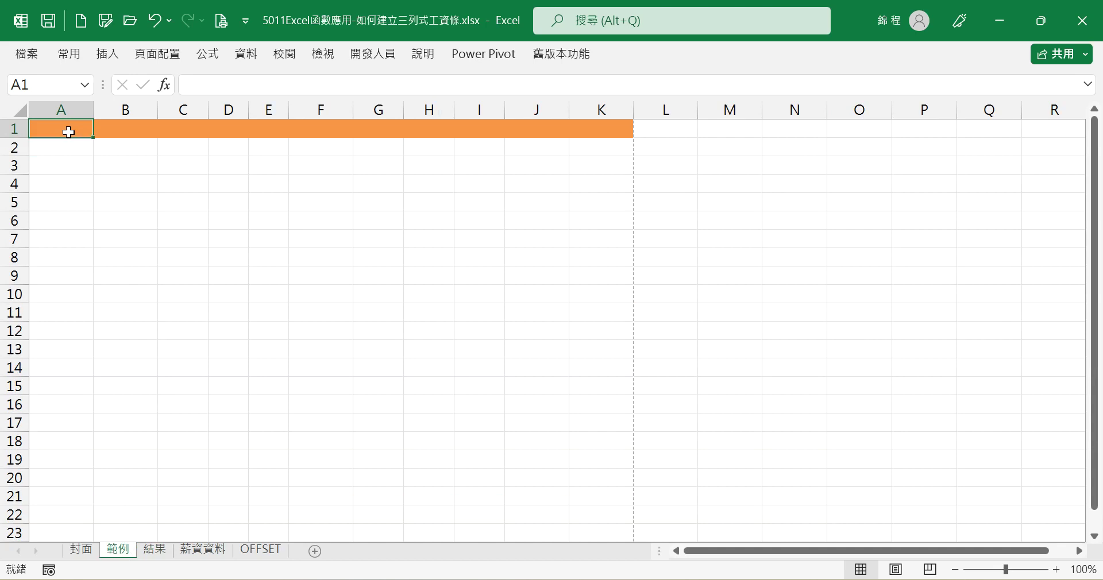
text(=INDEX)
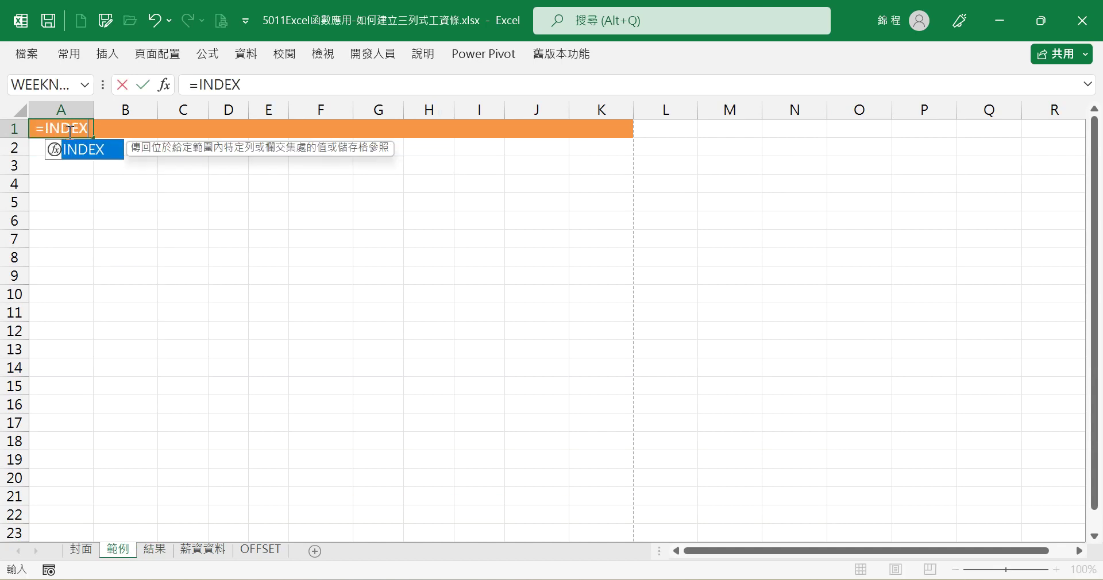
text(()
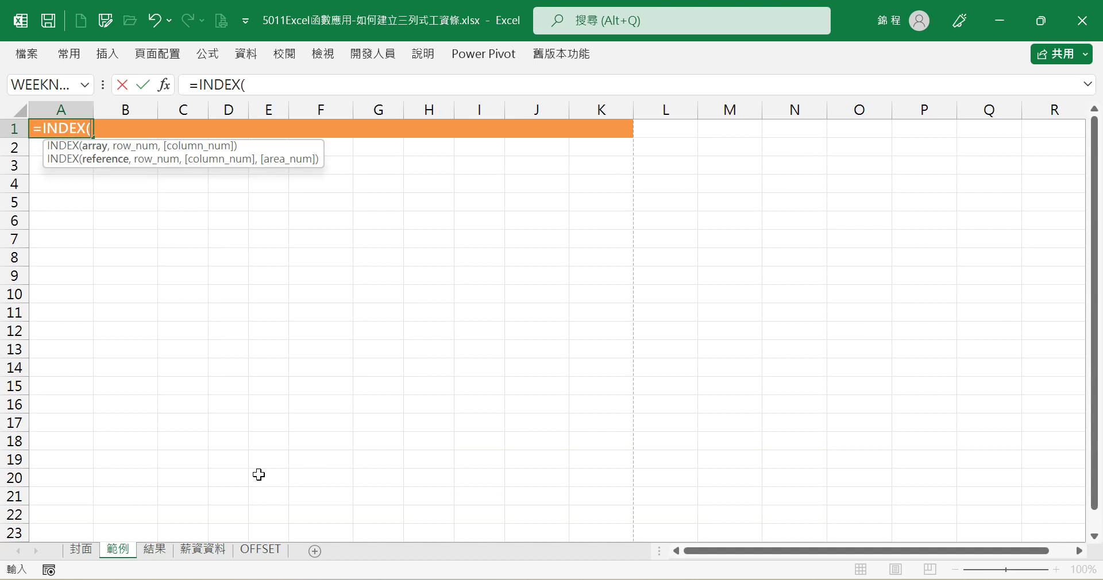
click(206, 549)
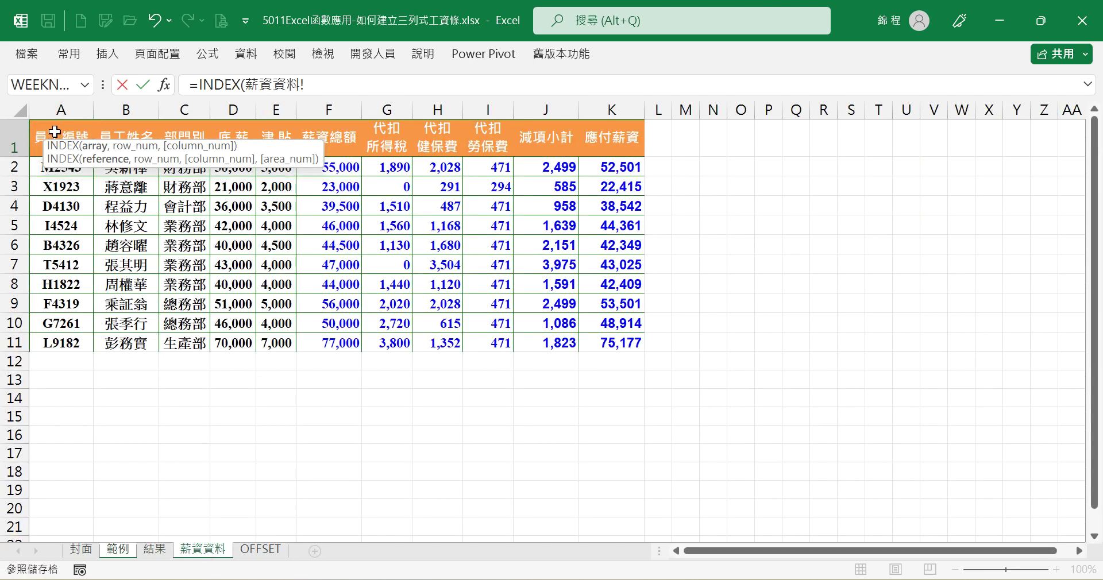
drag(36, 143, 613, 340)
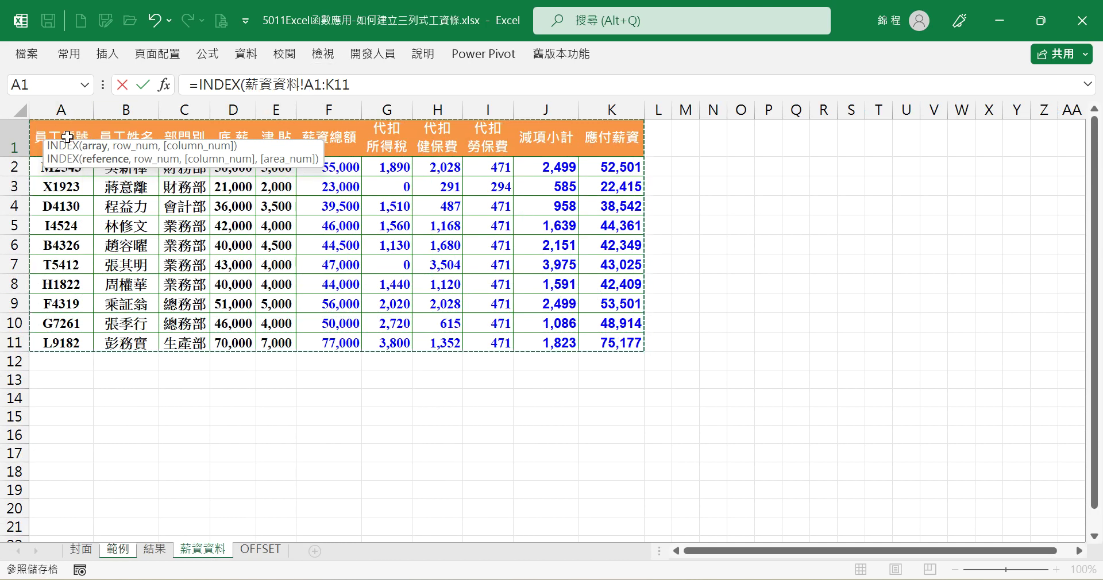
drag(53, 129, 596, 146)
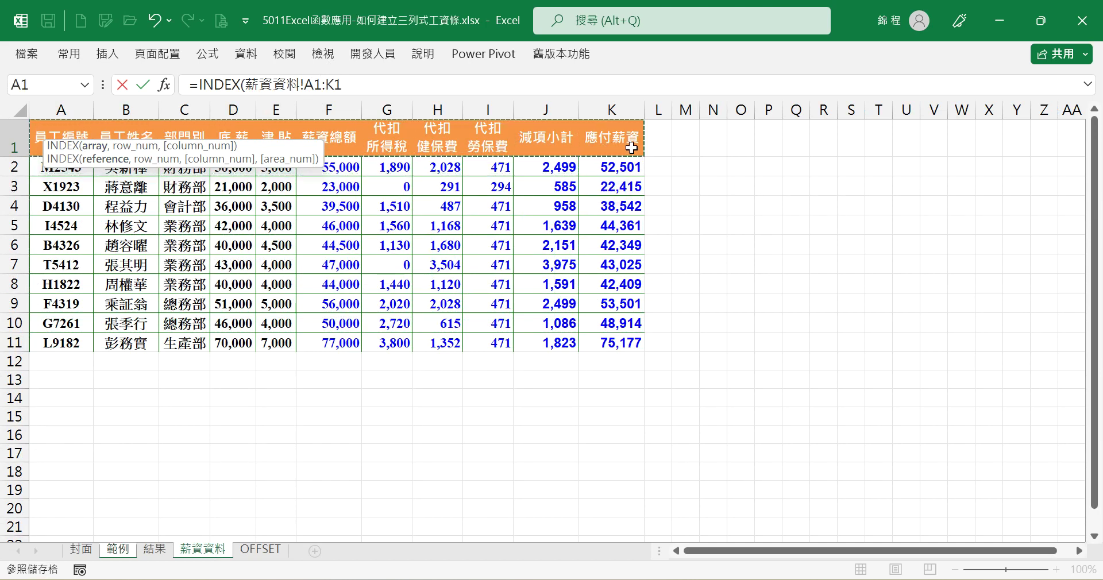
text(,)
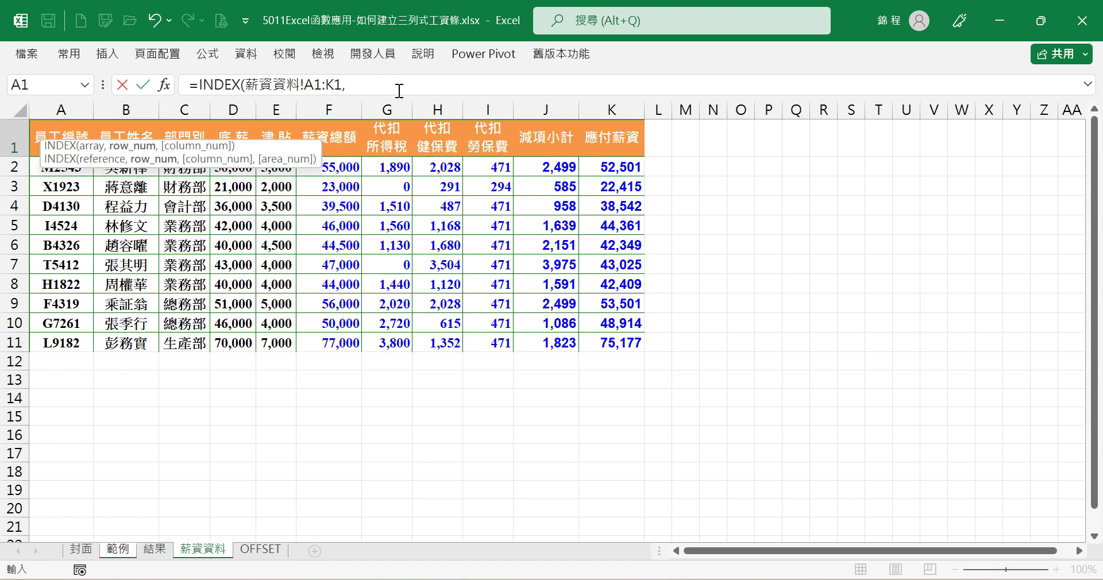
Give the INDEX formula row number 1 and column number COLUMN(A:A), and close its parentheses.
text(1,)
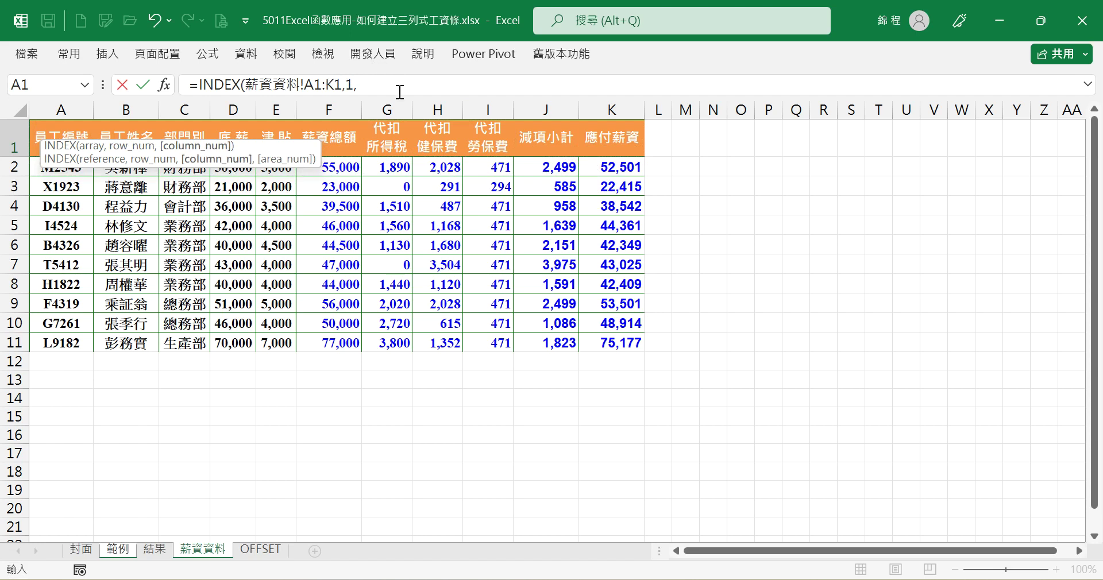
text(COLUMN)
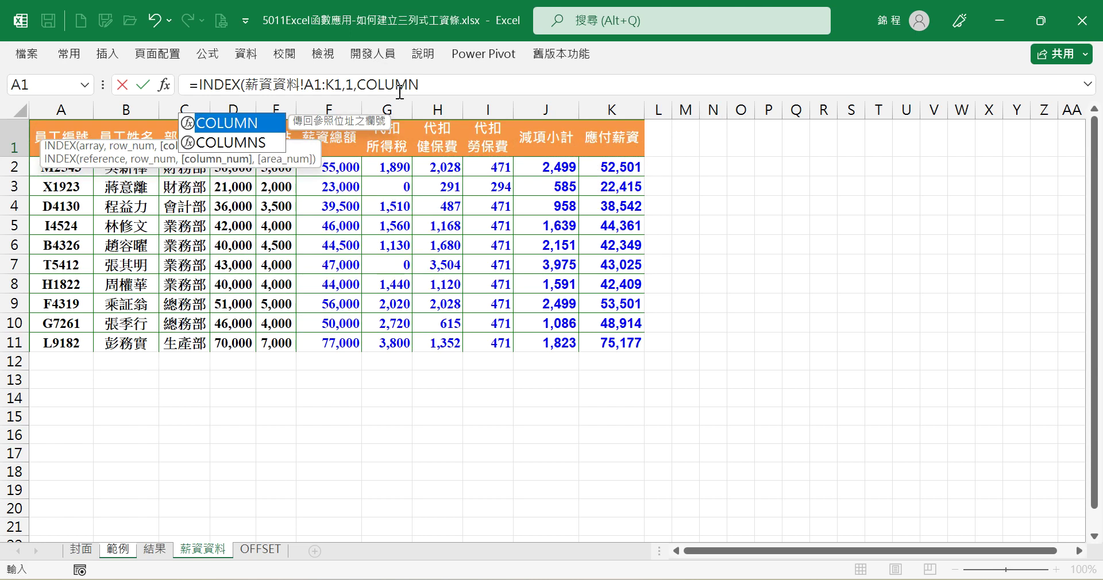
text((A:A)
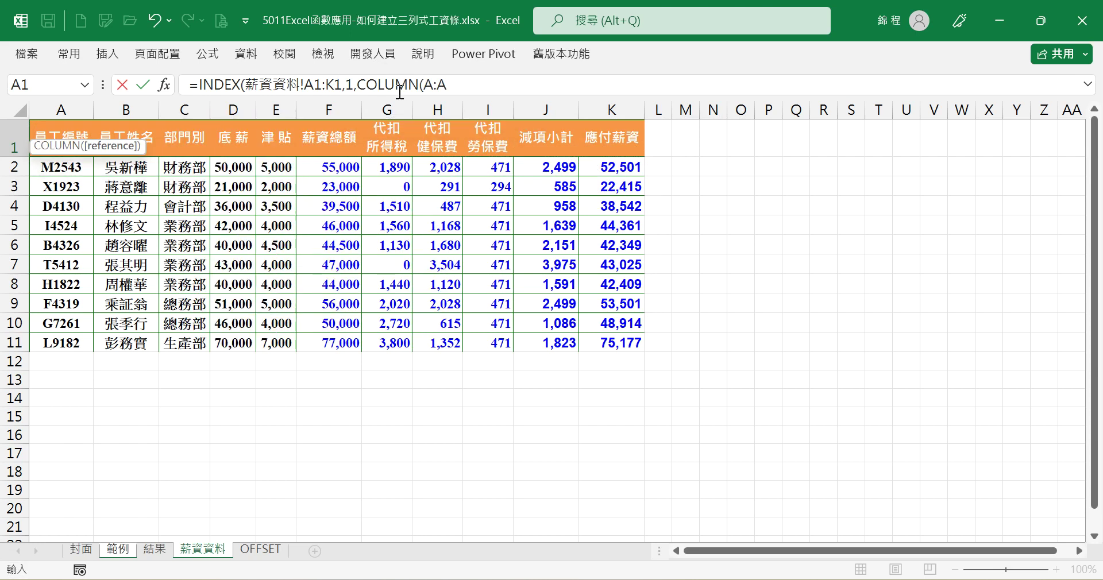
text())
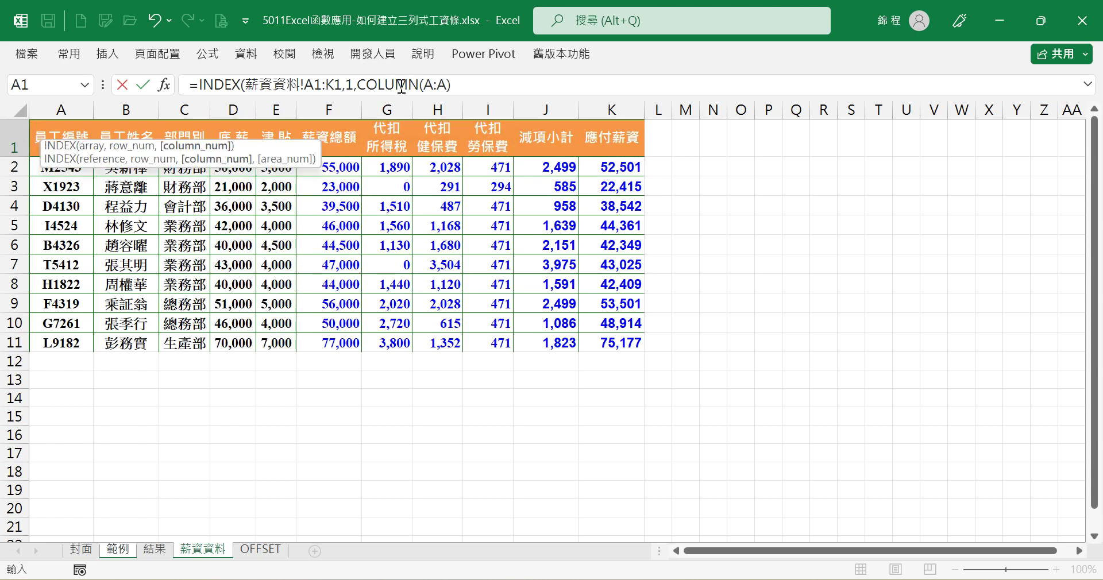
click(469, 85)
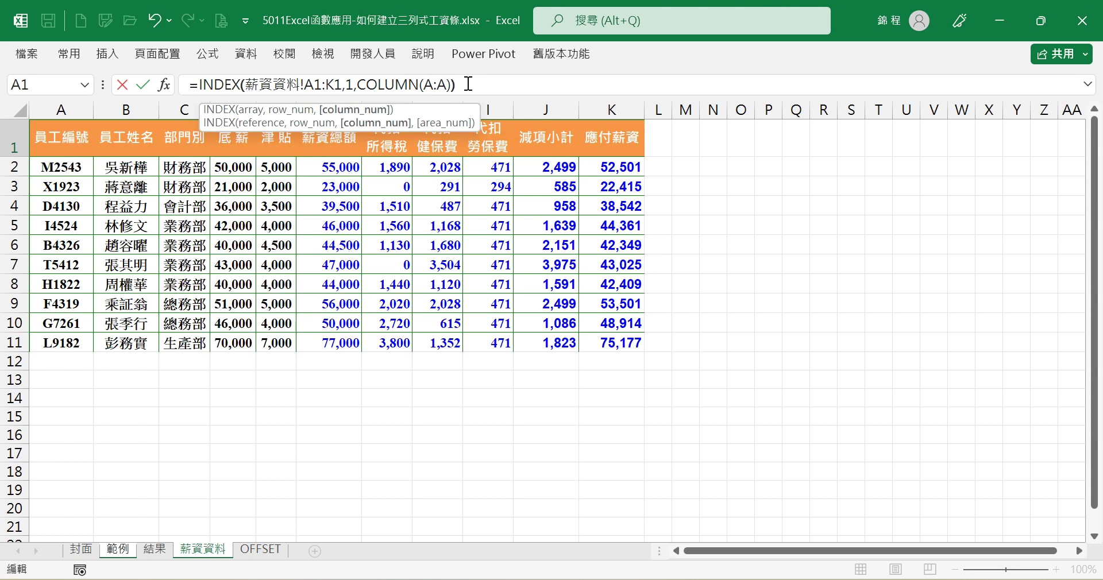
text())
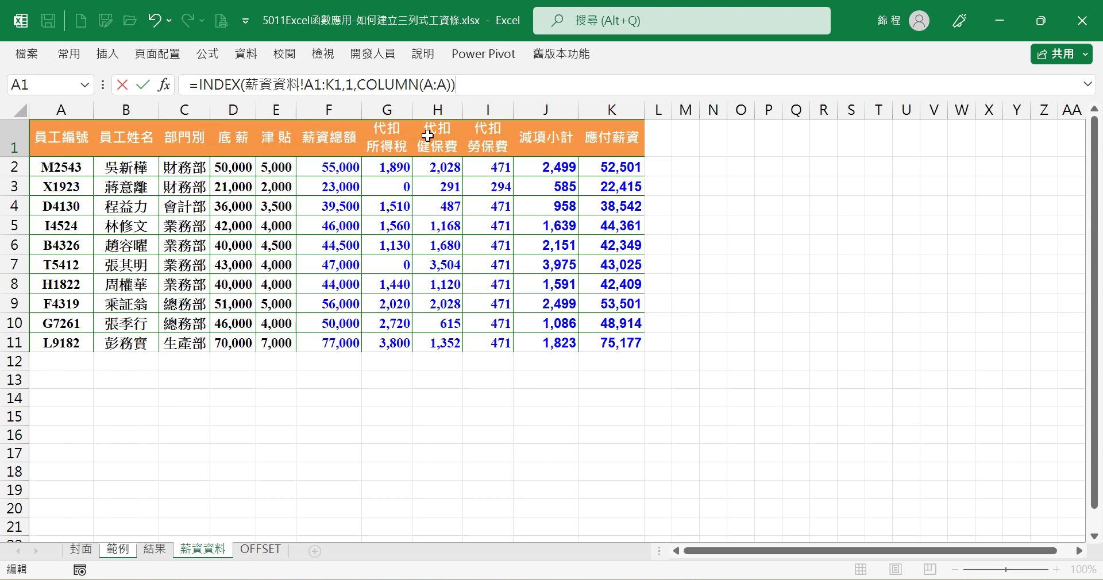
Make the formula's range absolute as $A$1:$K$1, confirm it, and fill the A1 formula across through K1.
click(315, 85)
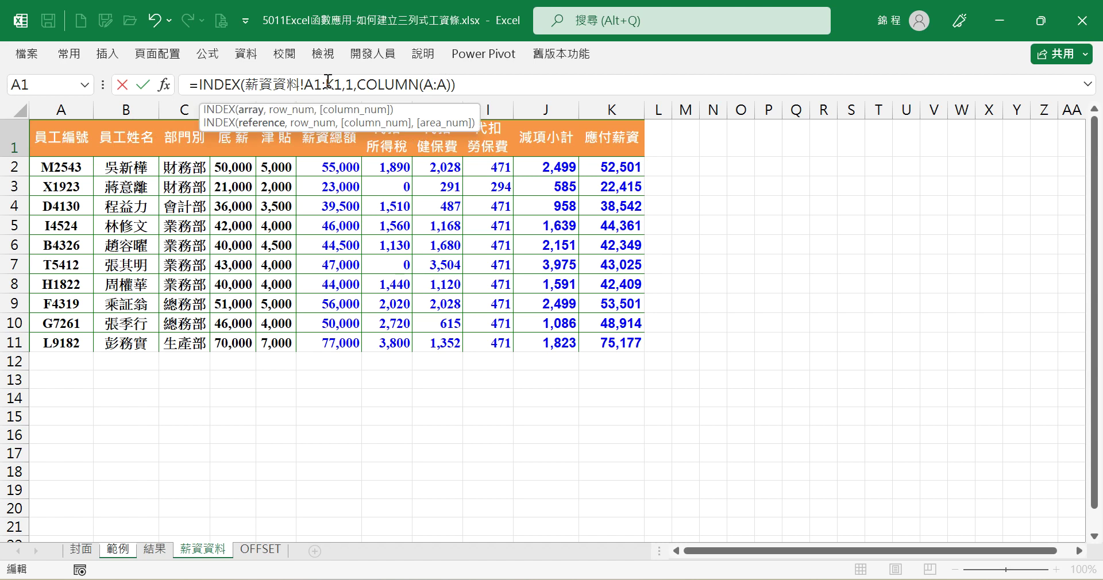
key(F4)
click(349, 87)
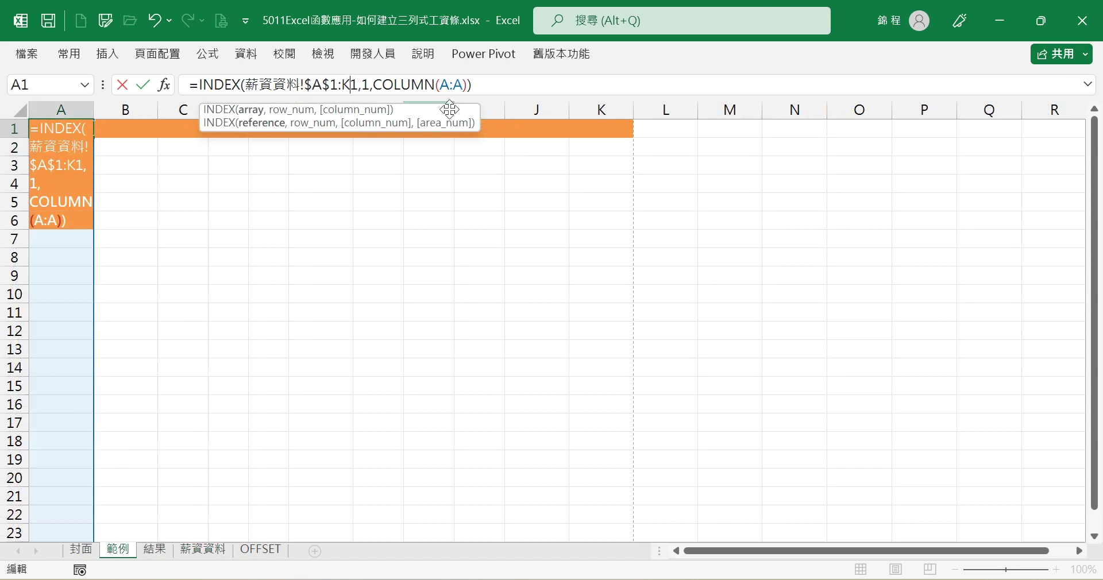
key(F4)
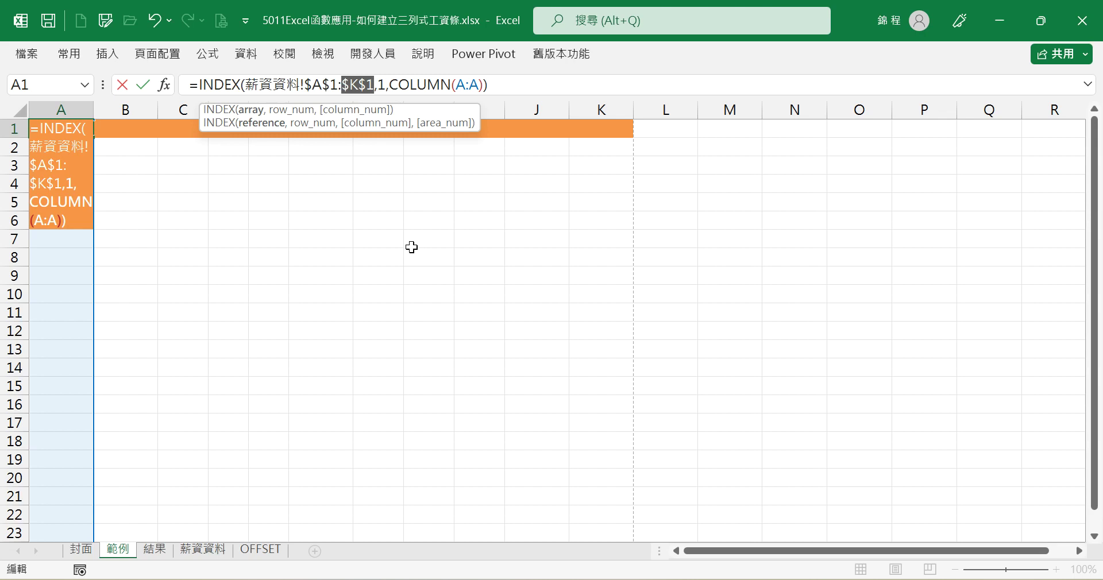
key(Return)
click(82, 129)
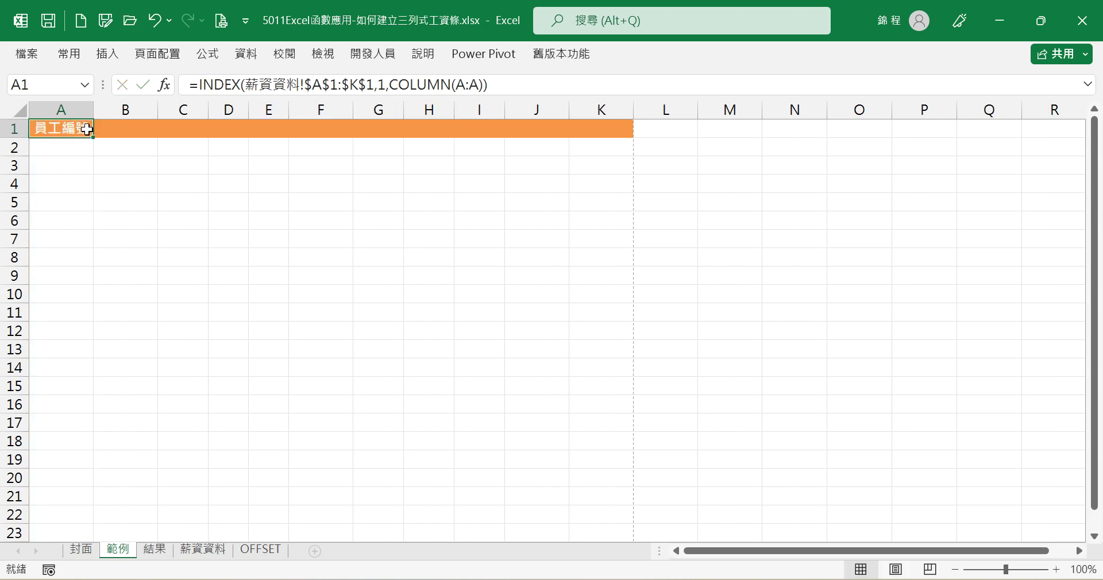
drag(93, 138, 634, 137)
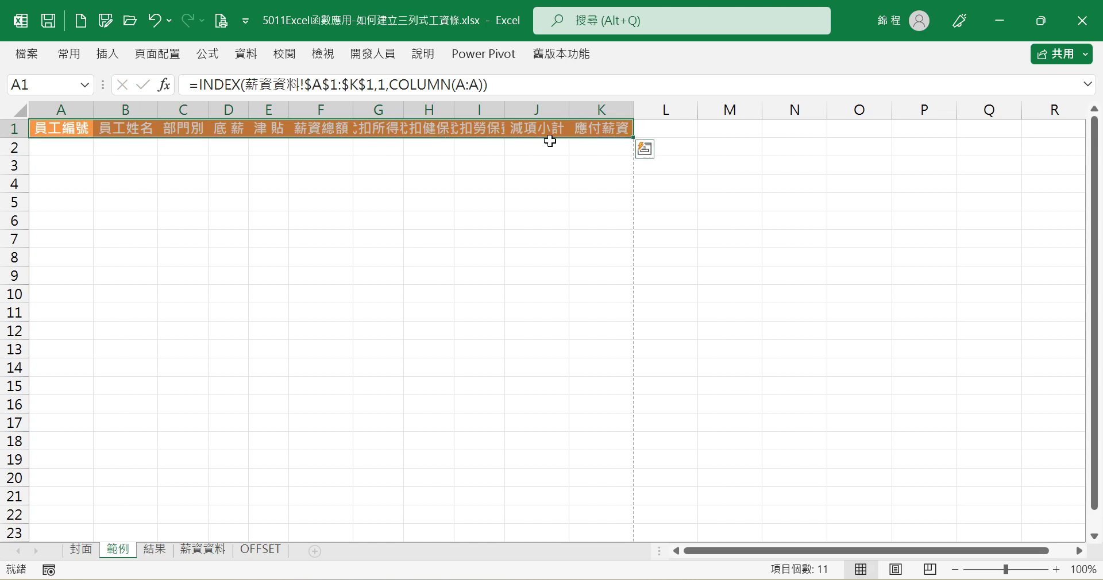
Turn on text wrapping (自動換行) for the header in cell G1.
click(388, 132)
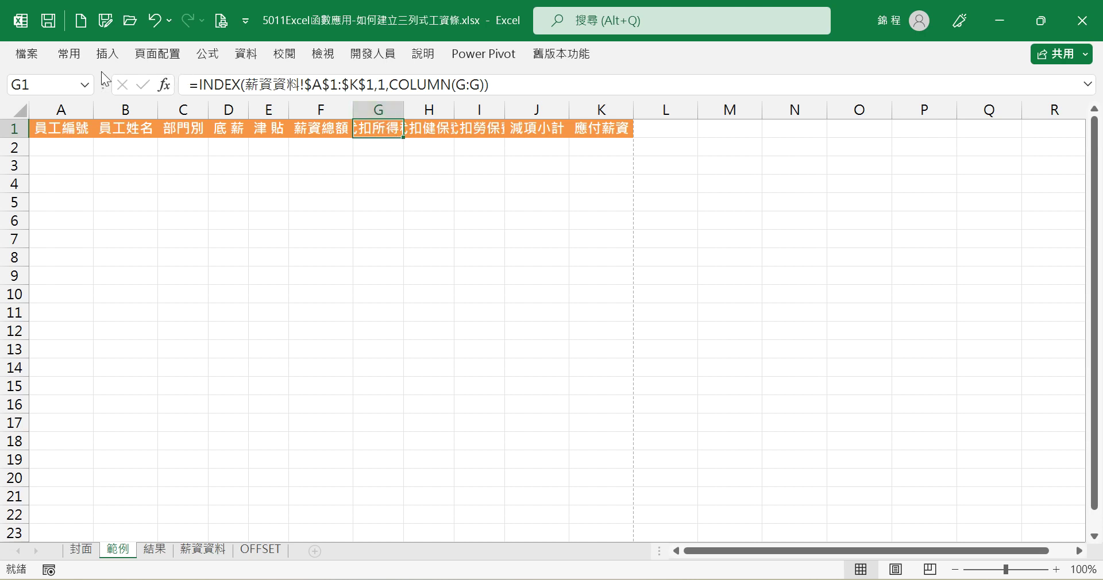
click(70, 54)
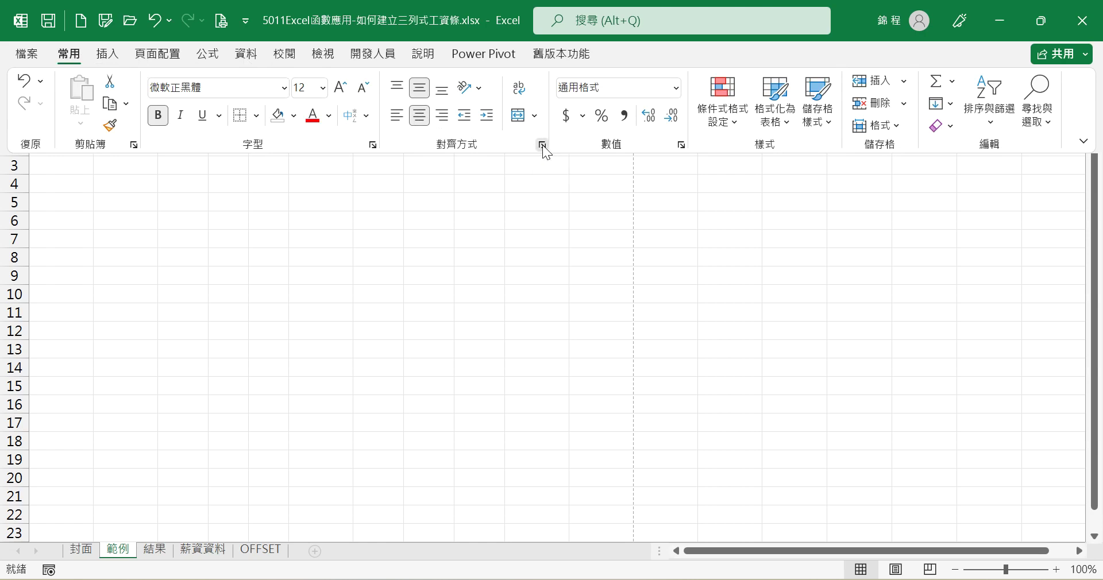
click(542, 145)
click(500, 310)
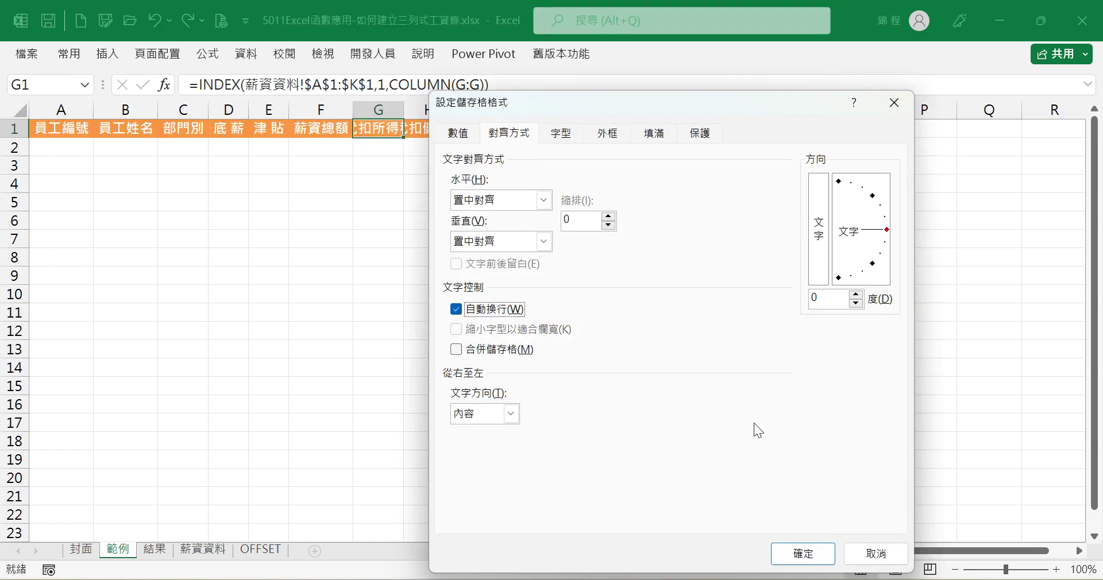
click(826, 561)
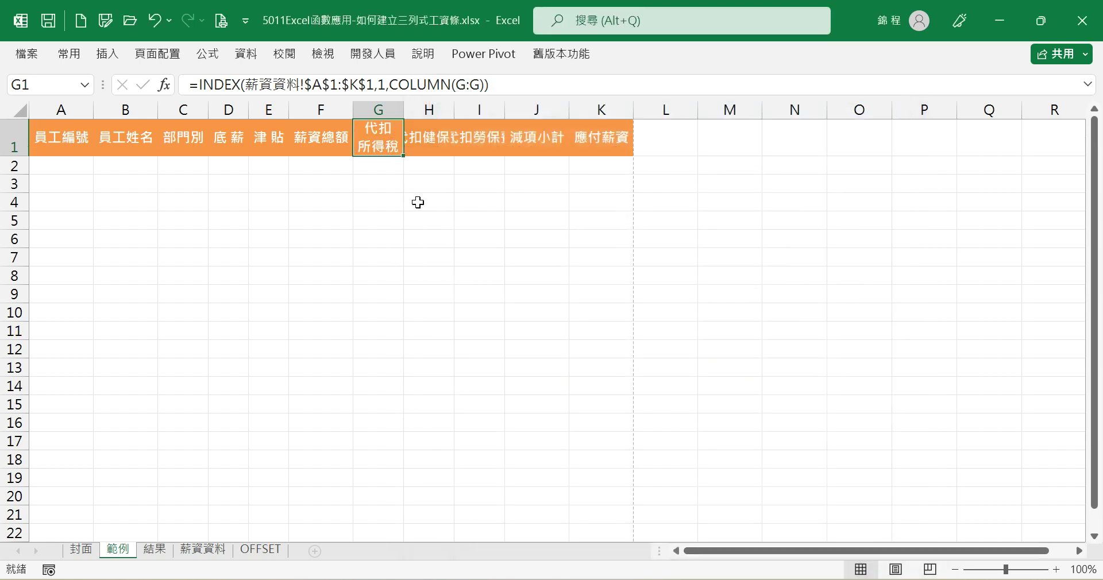
Repeat the text-wrap formatting on header cells H1 and I1.
click(428, 138)
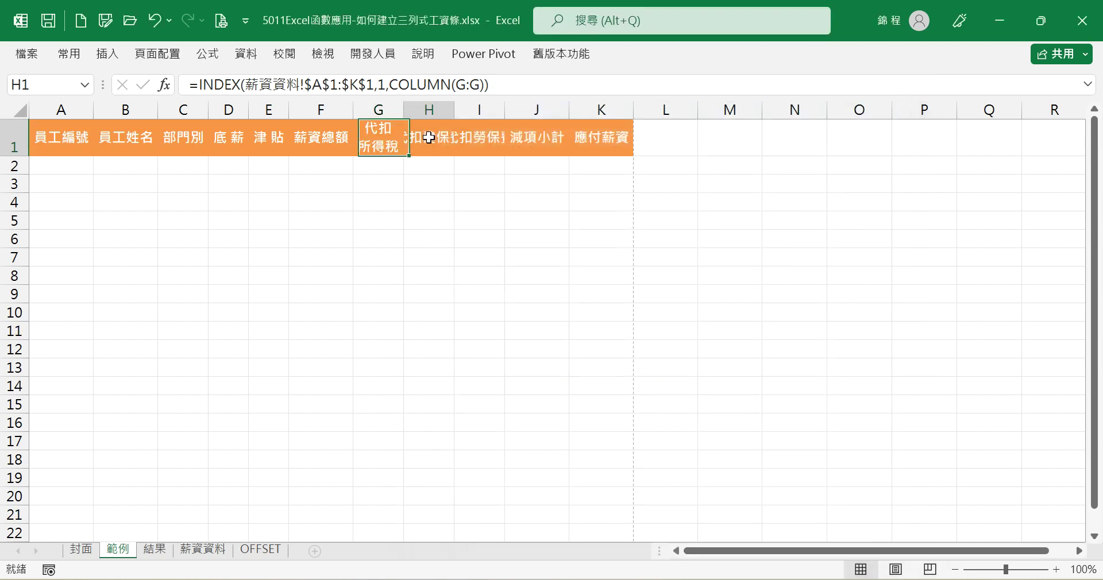
key(F4)
click(480, 143)
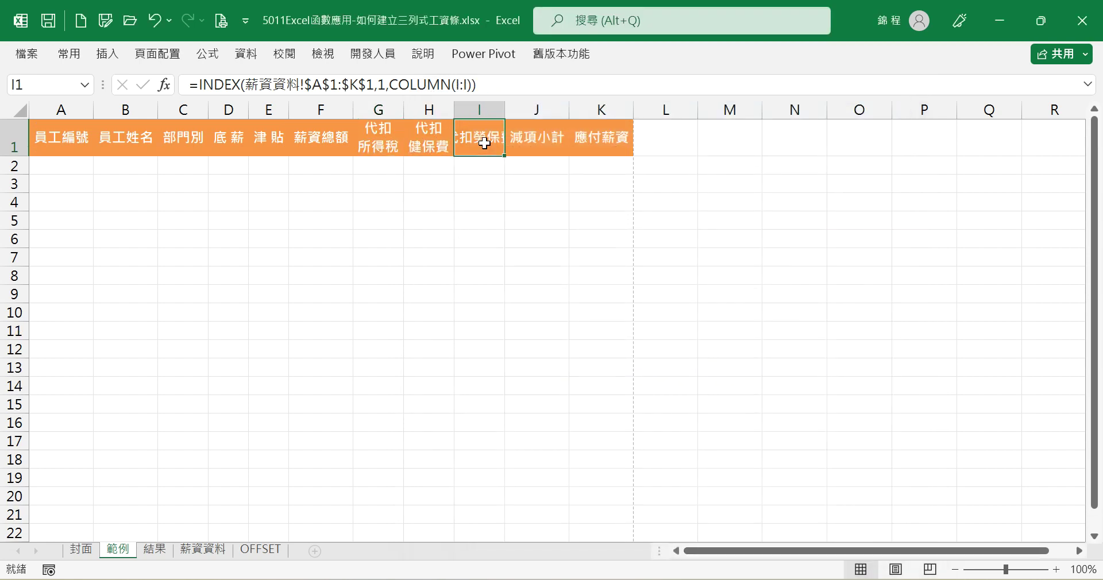
key(F4)
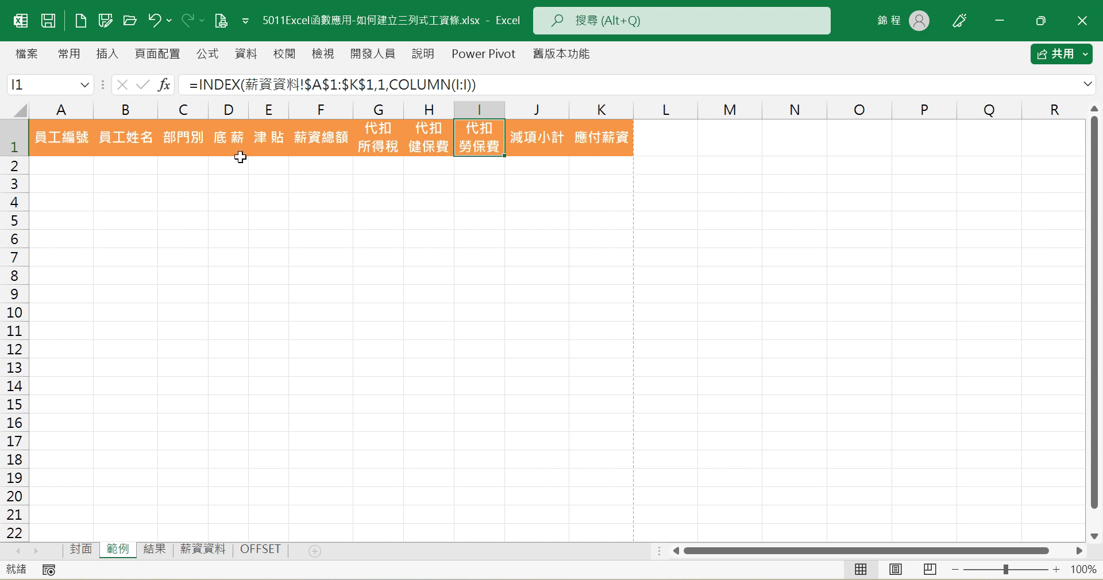
In cell A2, start an INDEX formula over the absolute range $A$1:$K$11 of the 薪資資料 sheet.
click(63, 161)
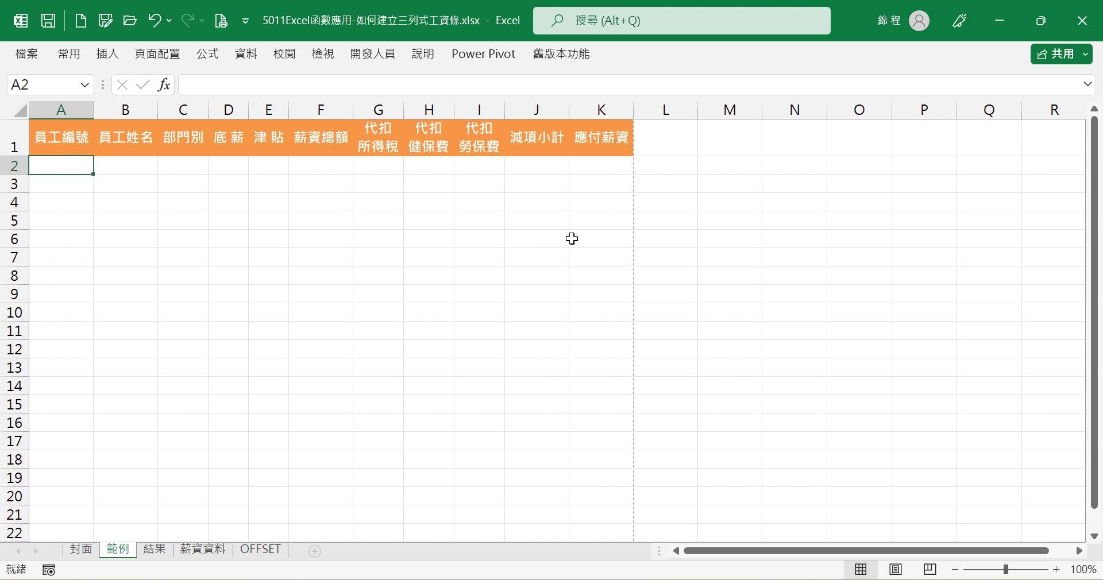
text(=)
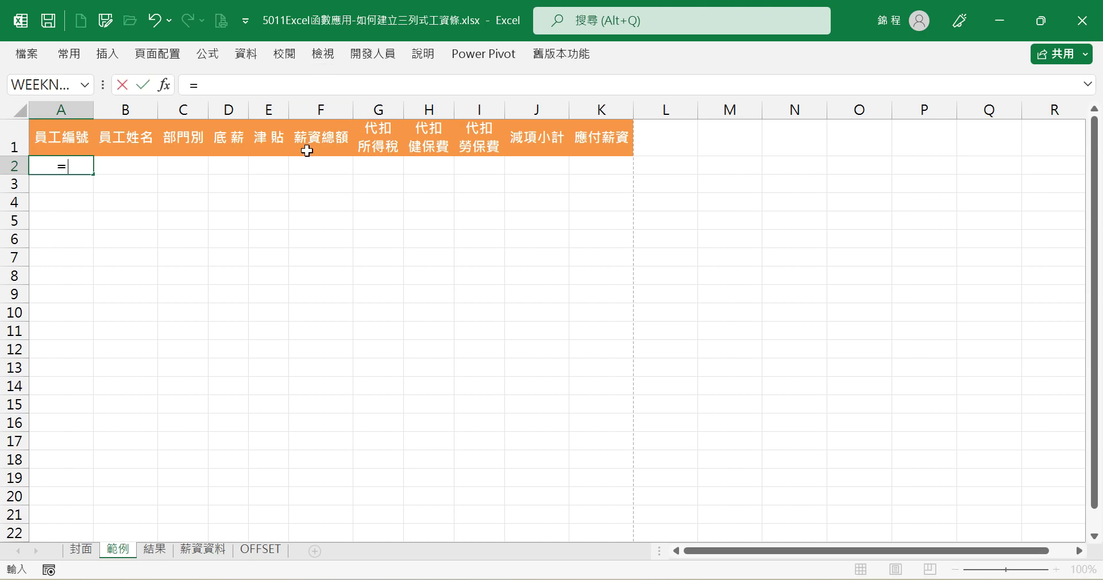
text(INDEX()
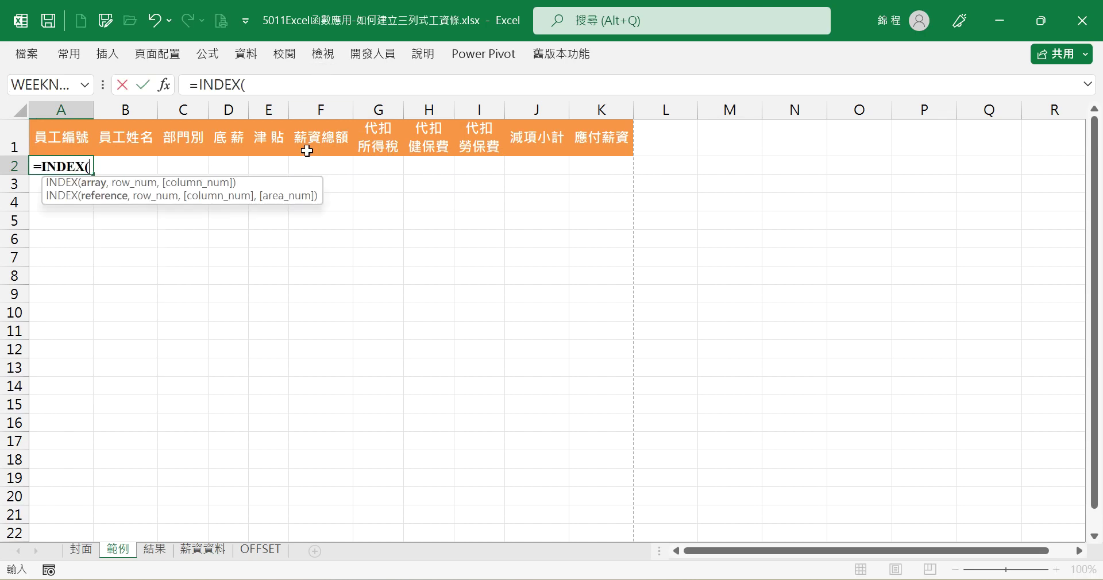
click(201, 551)
drag(66, 133, 624, 345)
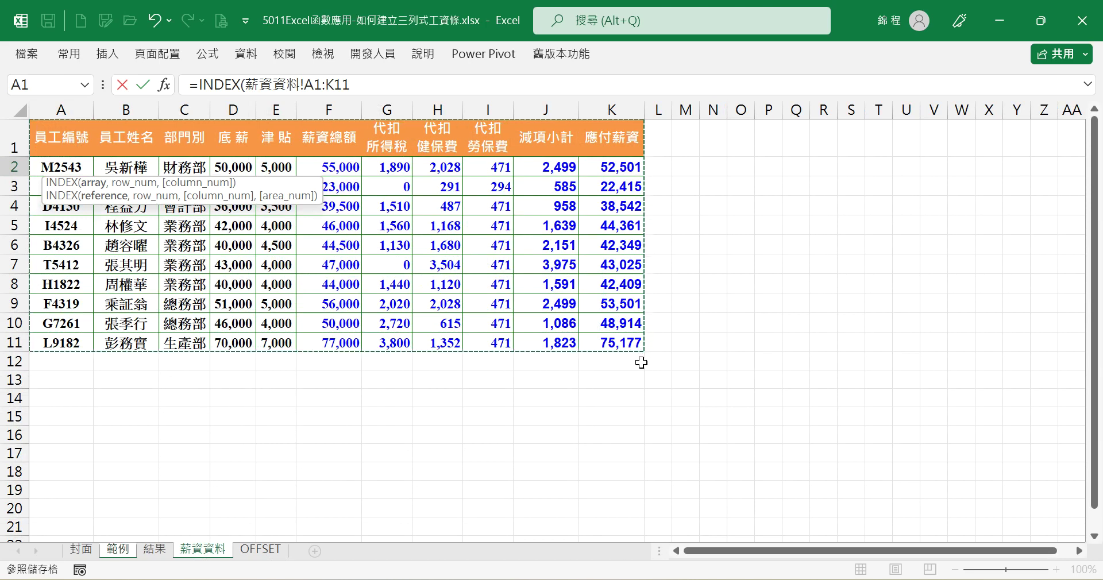
key(F4)
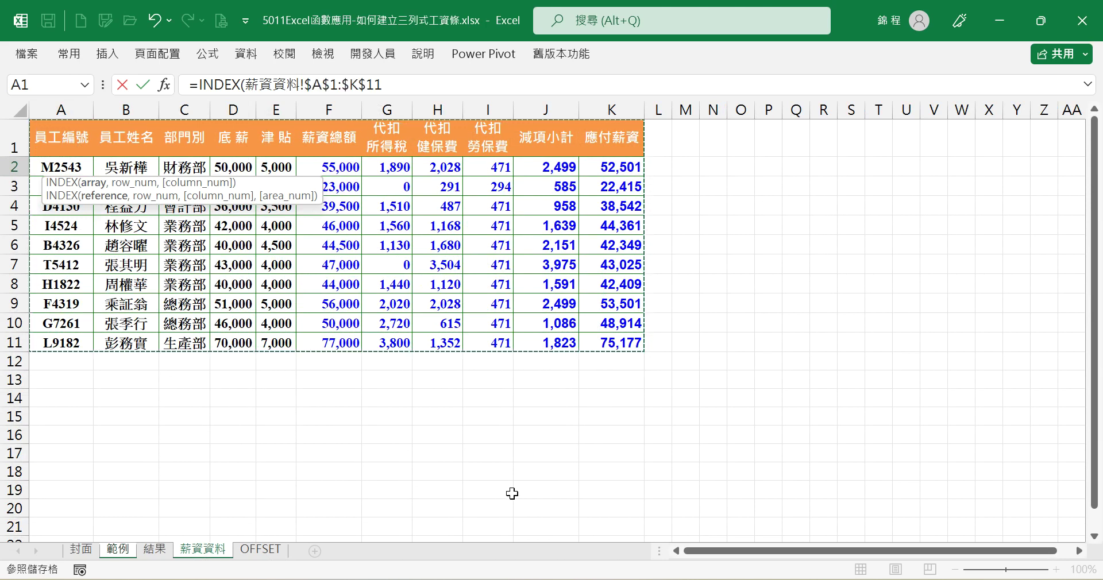
text(,)
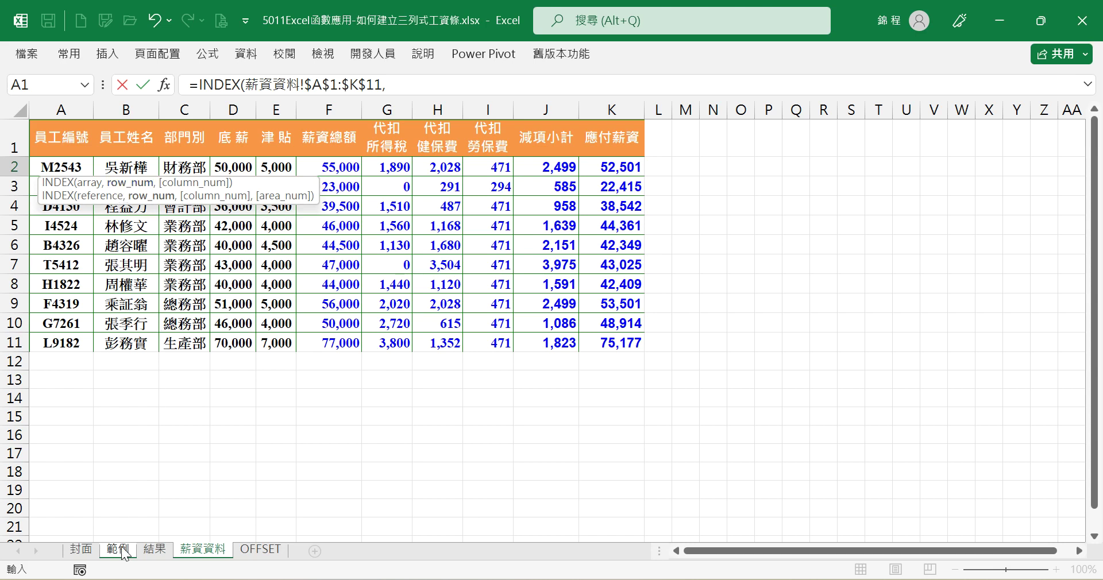
Complete the INDEX formula's remaining arguments with ROW(3:3)/3 as the row number and COLUMN(A:A) as the column number.
click(422, 86)
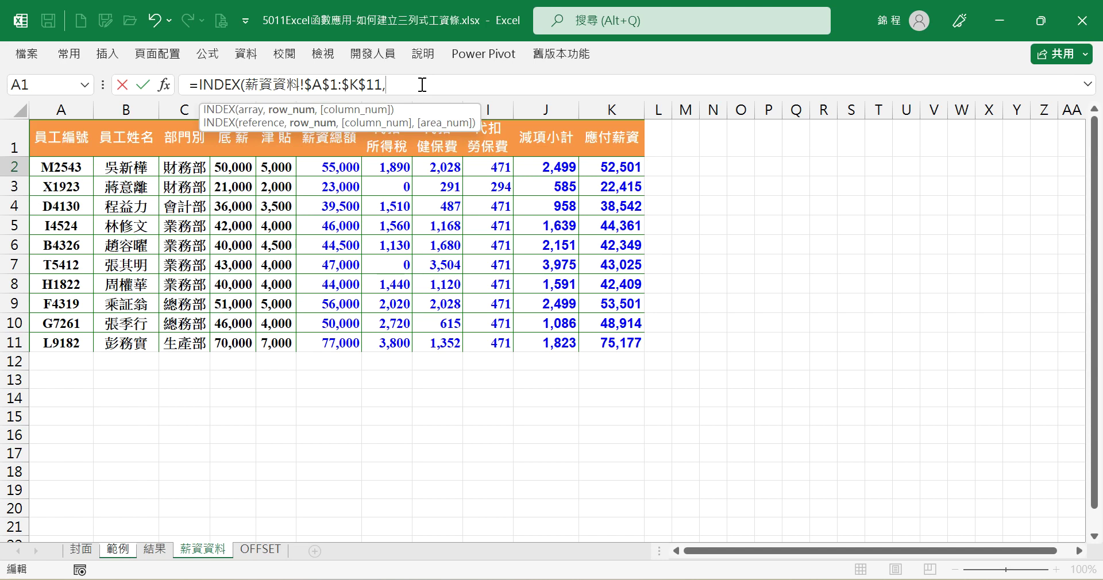
text(ROW()
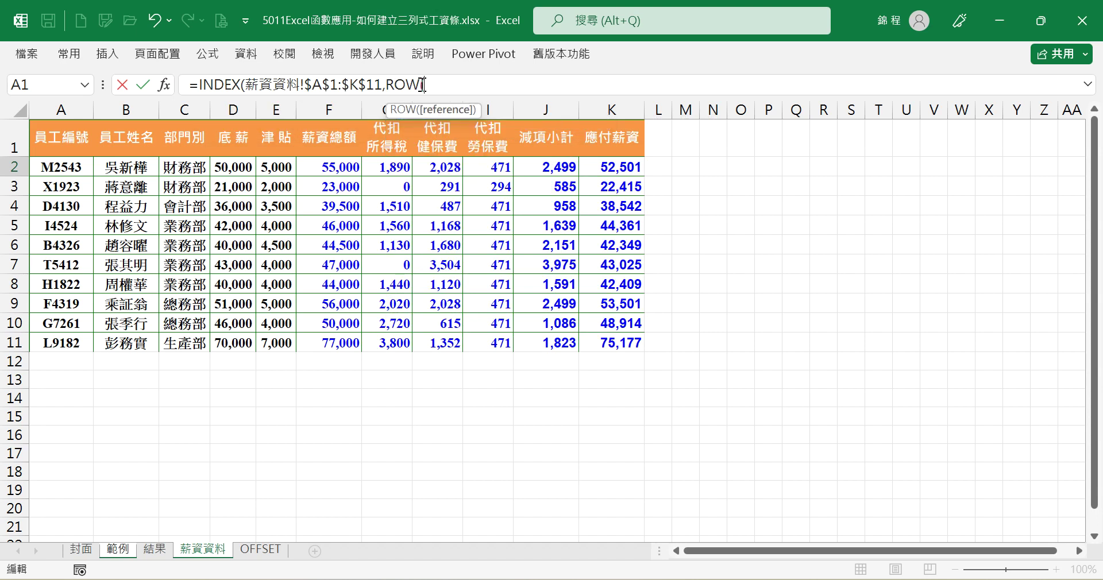
text(3:3)/)
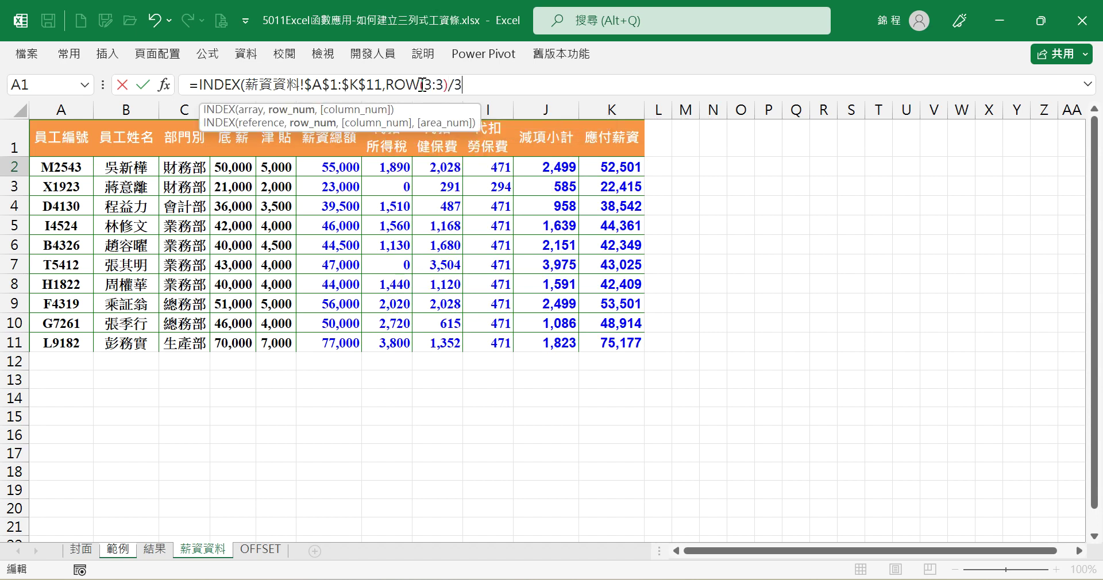
text(3,COLUM)
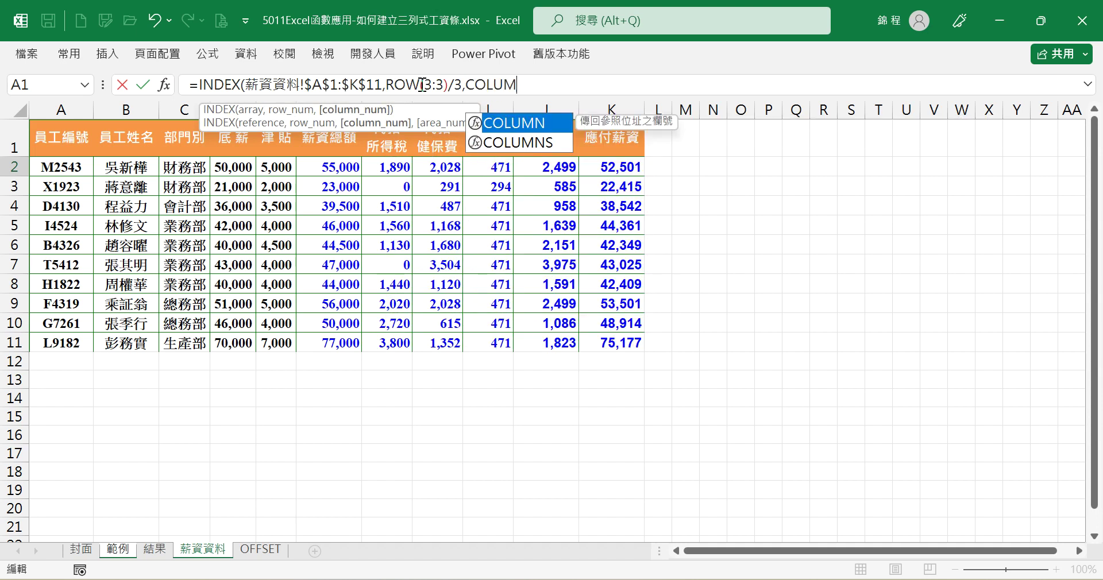
text(N())
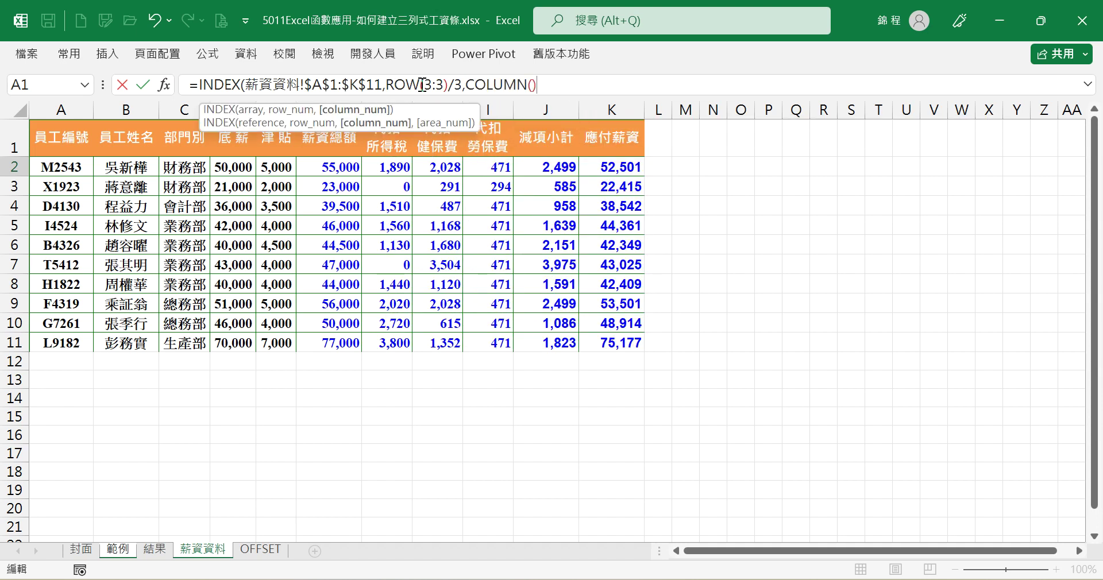
text())
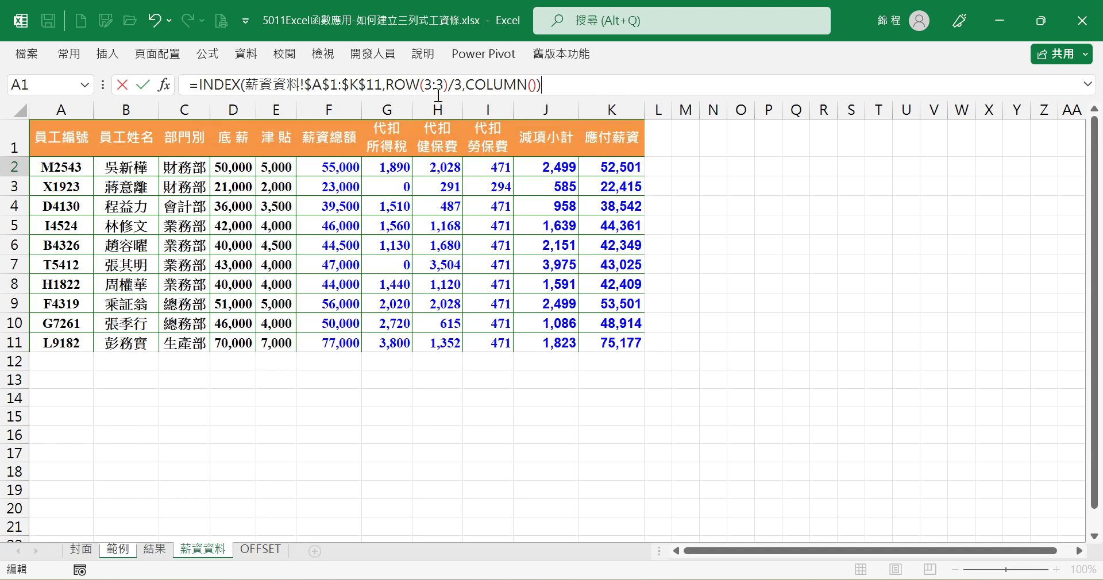
click(532, 86)
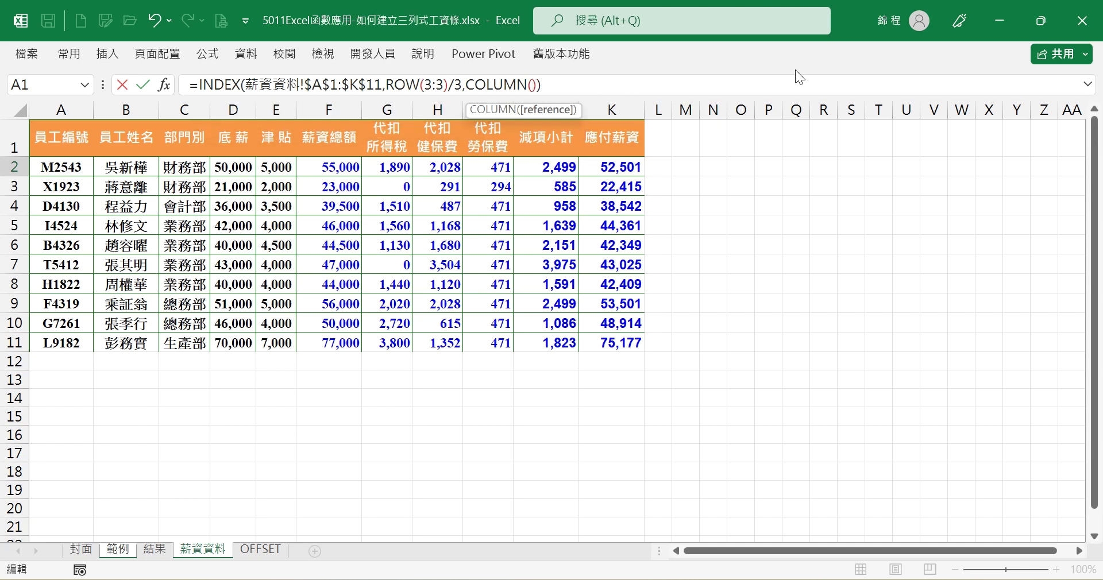
text(A:A)
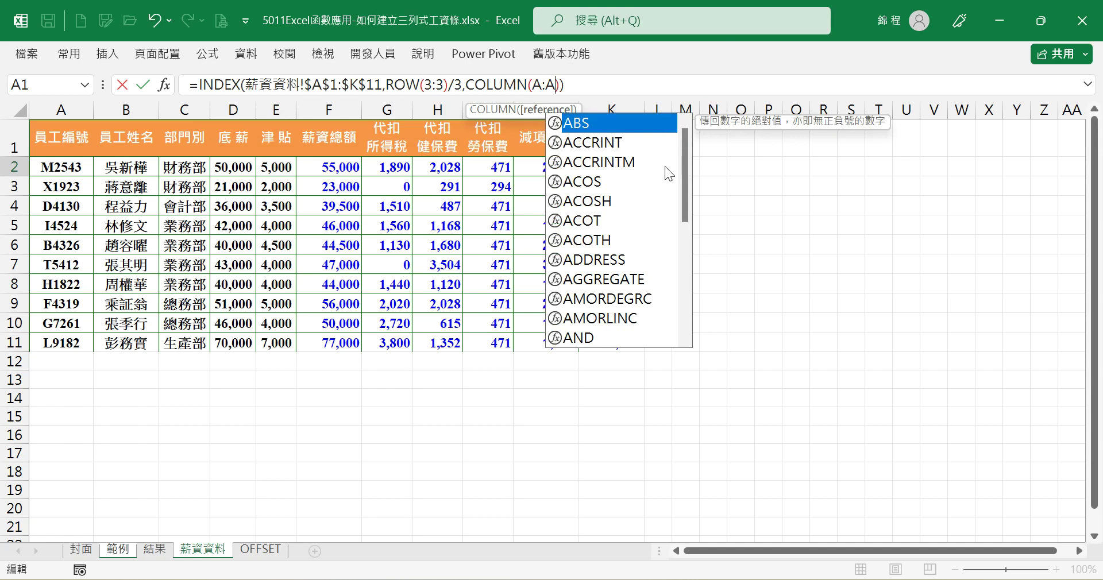
click(579, 85)
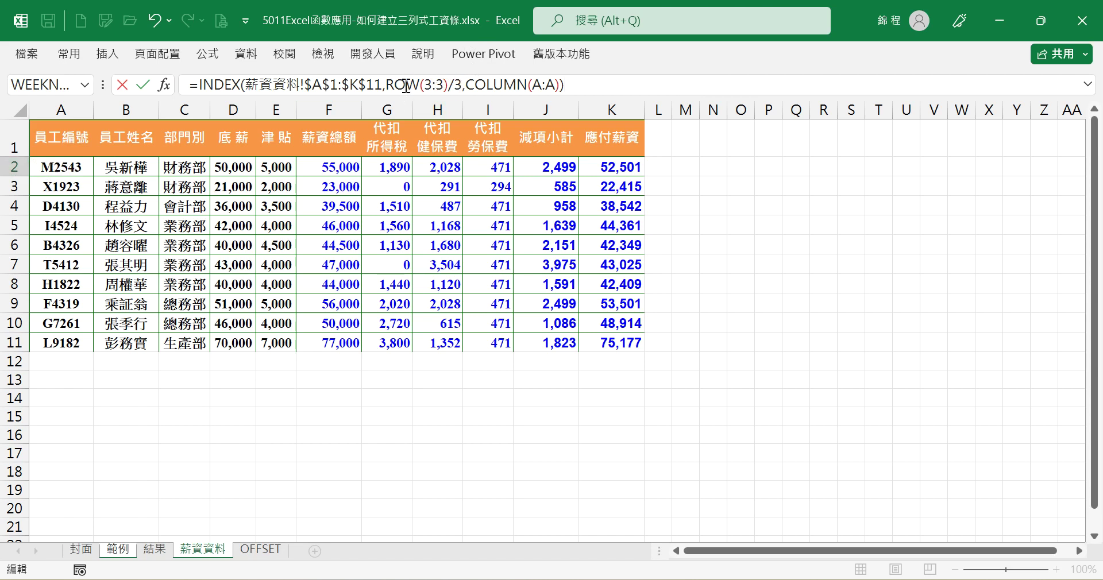
Change the formula's row reference to ROW(6:6), confirm it, and fill the A2 formula across through K2.
double_click(429, 84)
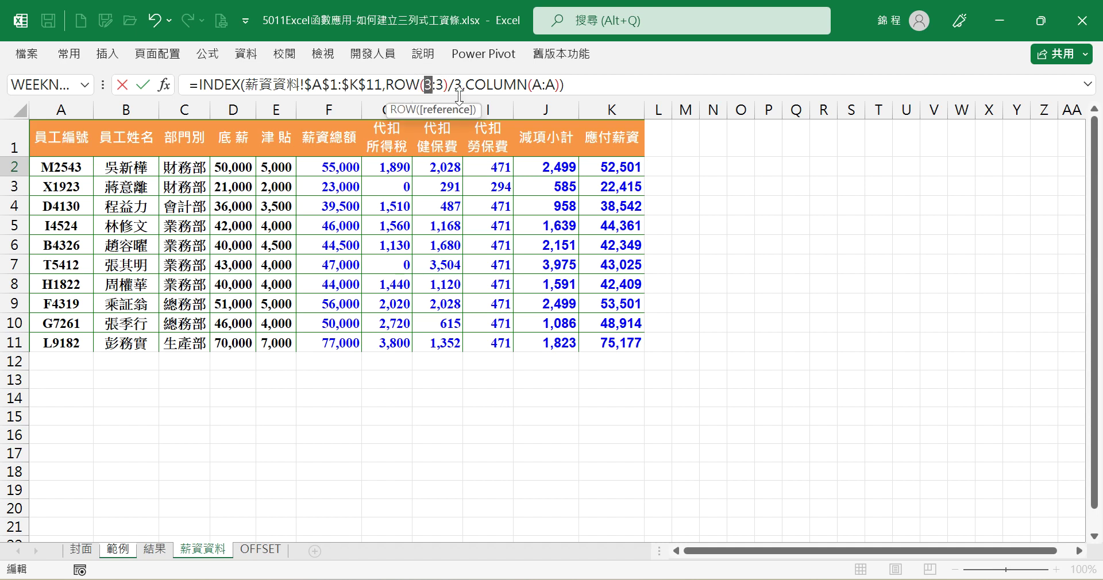
text(6)
double_click(440, 84)
text(6)
key(Return)
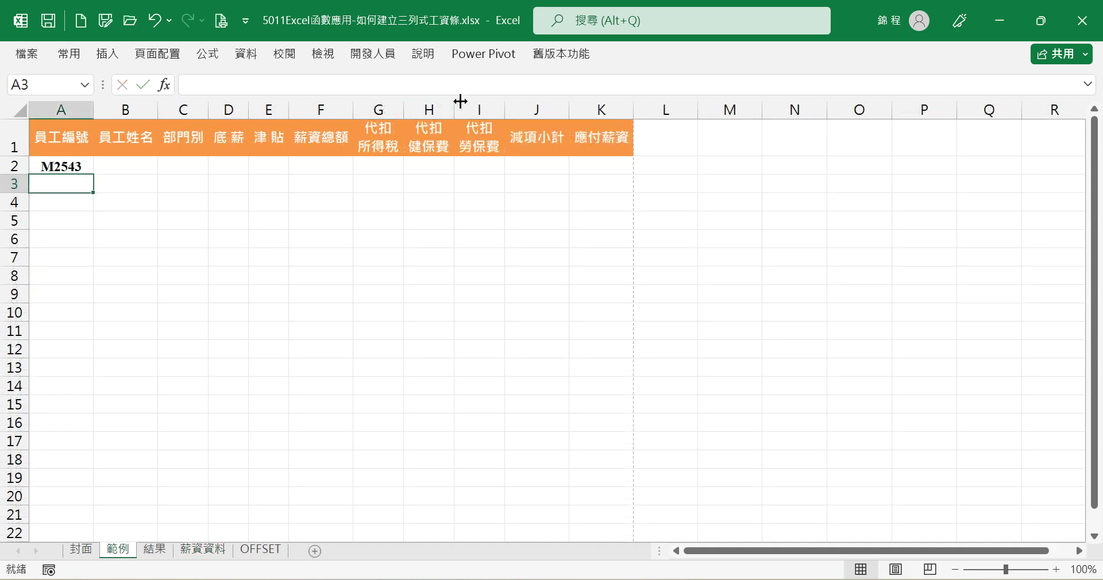
key(Up)
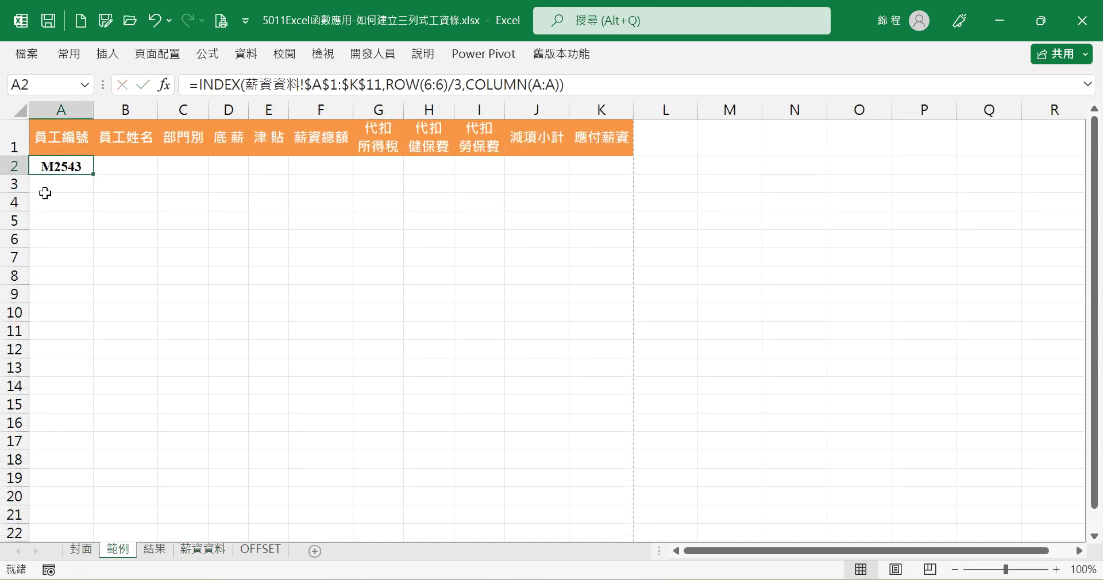
drag(94, 174, 634, 178)
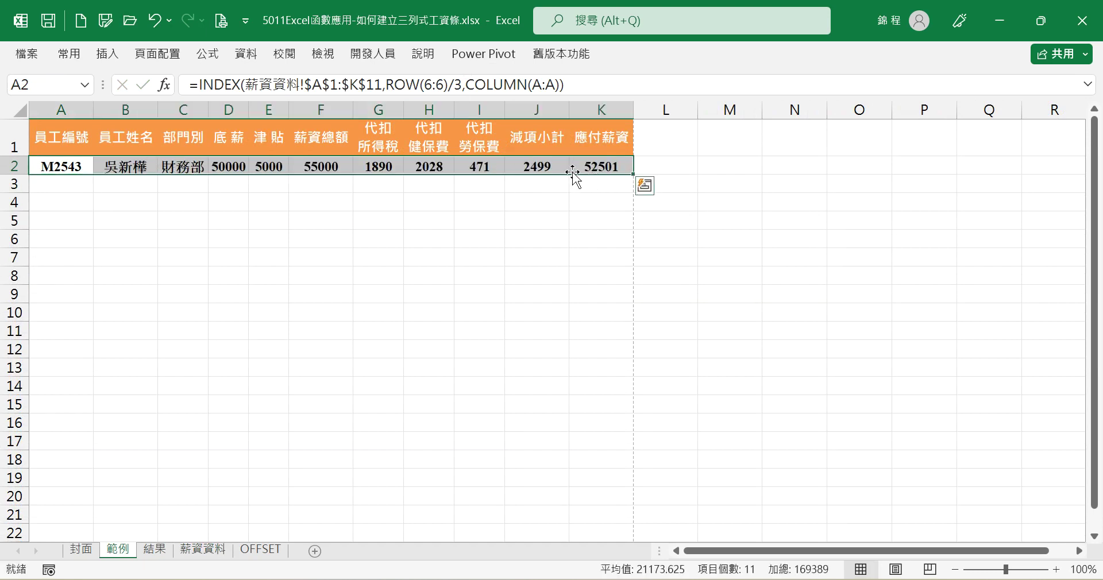
Fill the three-row block A1:K3 down through row 30 and look over the resulting slips.
drag(51, 132, 614, 178)
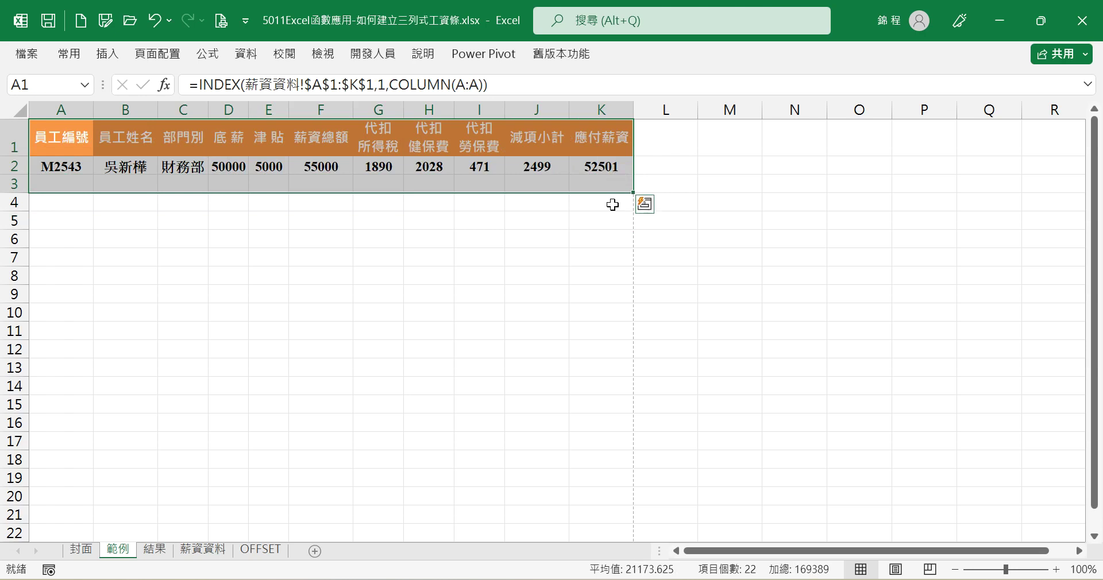
drag(632, 192, 624, 462)
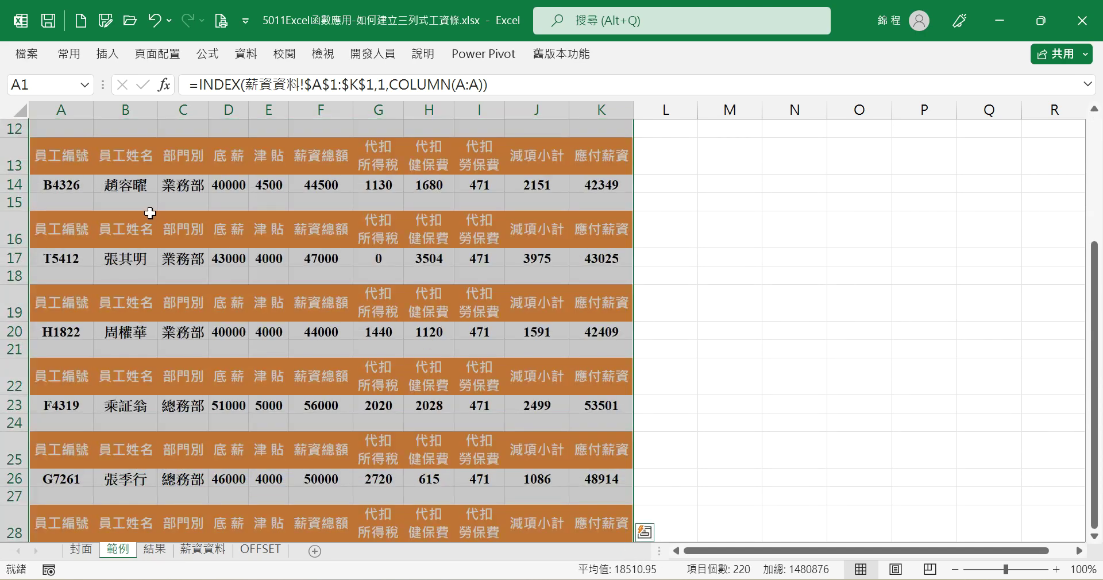
scroll(222, 287, up, 4)
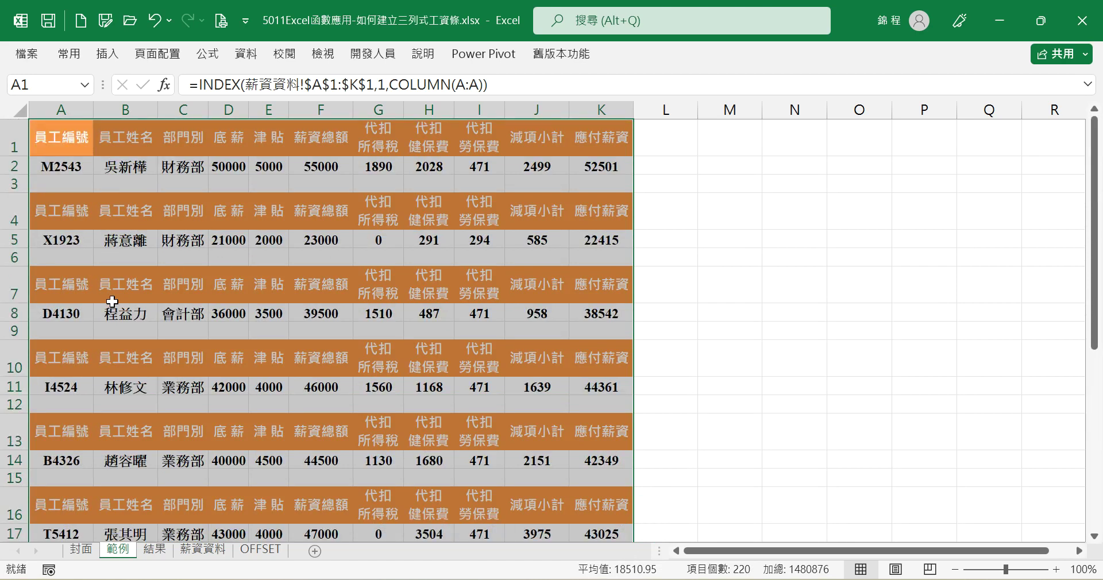
scroll(262, 397, down, 10)
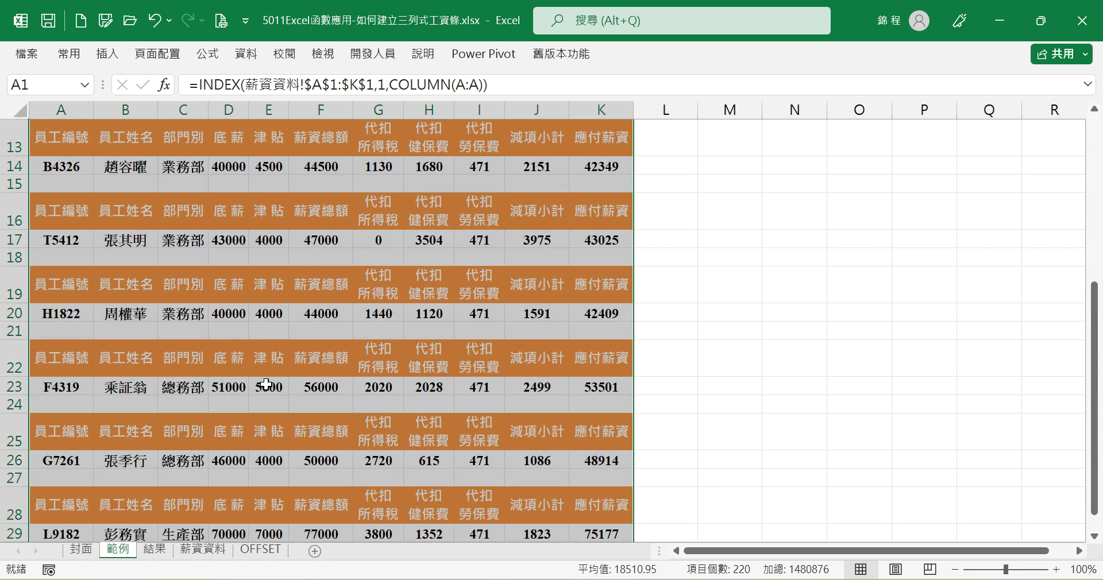
scroll(266, 373, up, 4)
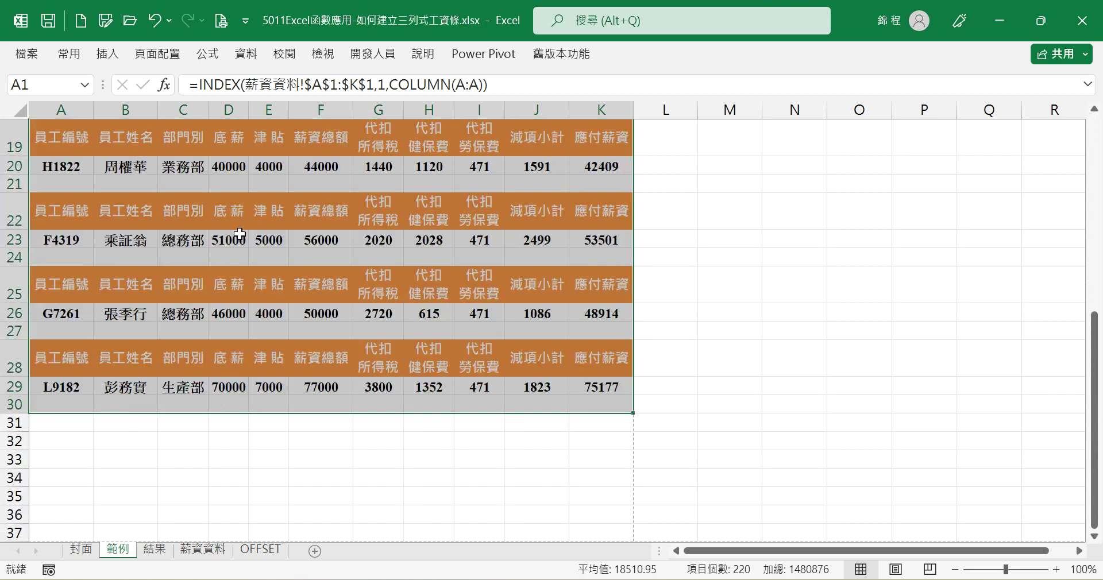
mouse_move(635, 435)
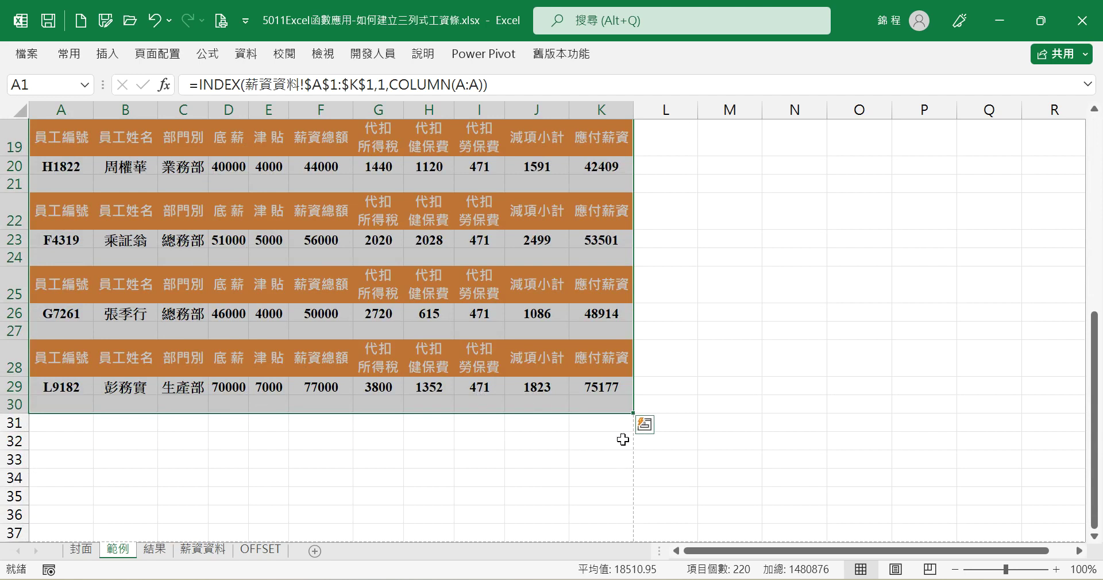